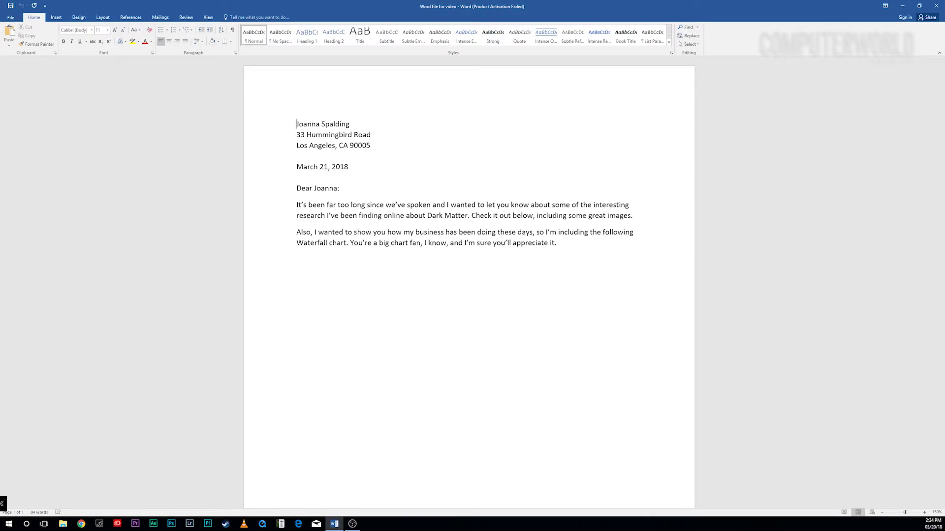
Use Tell Me to find 'address an envelope', open the envelope settings, then cancel them.
{"action": "left_click", "coordinate": [250, 17]}
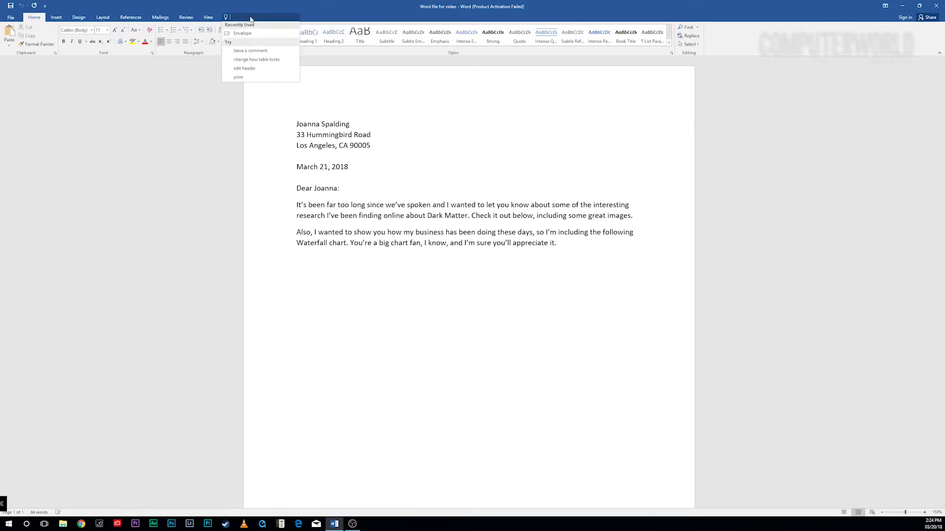
{"action": "type", "text": "addres"}
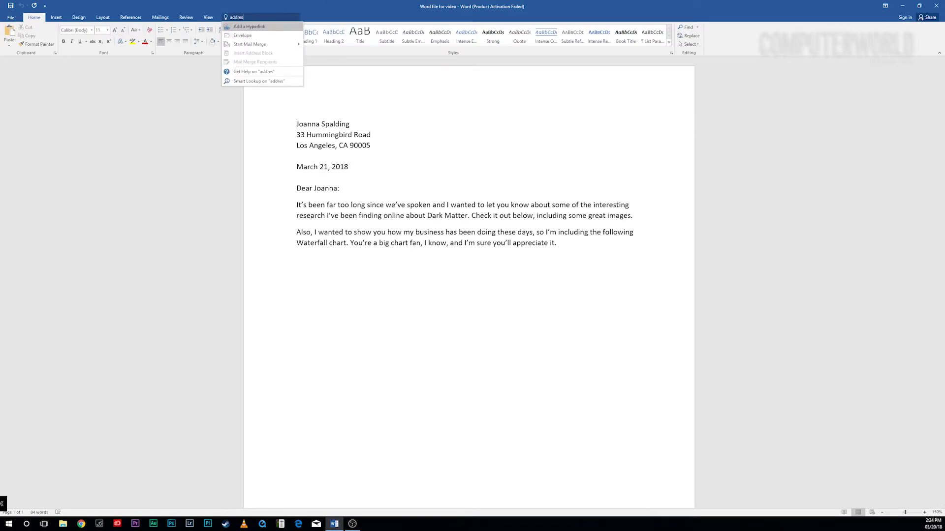
{"action": "type", "text": "s an envelope"}
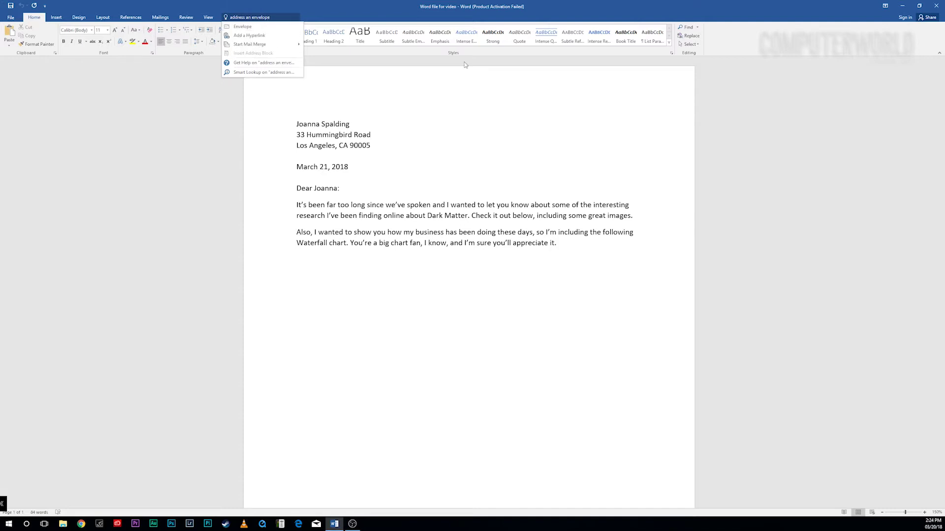
{"action": "left_click", "coordinate": [248, 28]}
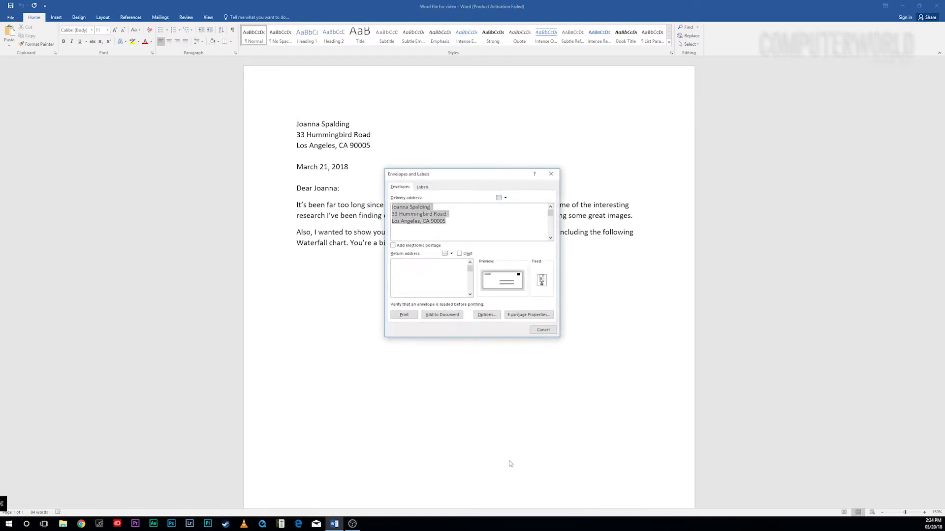
{"action": "left_click", "coordinate": [543, 330]}
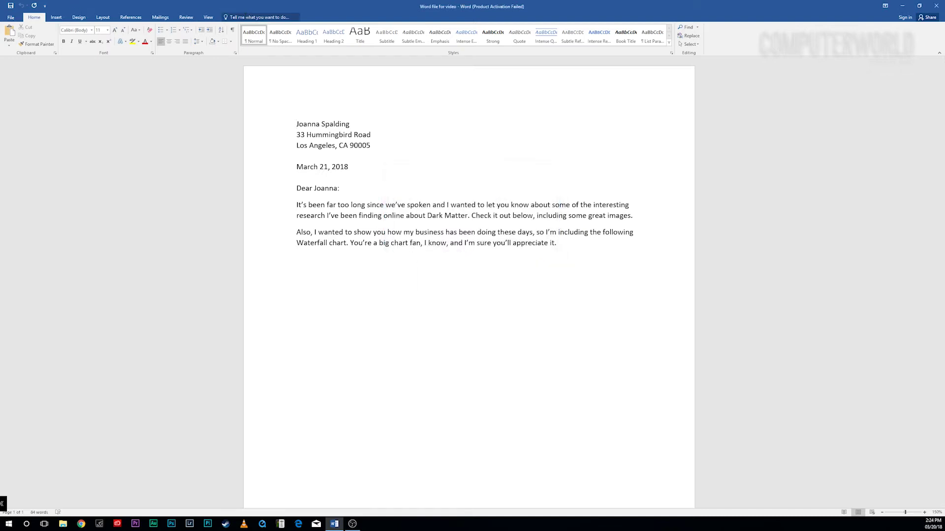
Search Tell Me for 'change a font' and show the Theme Fonts sets.
{"action": "left_click", "coordinate": [246, 16]}
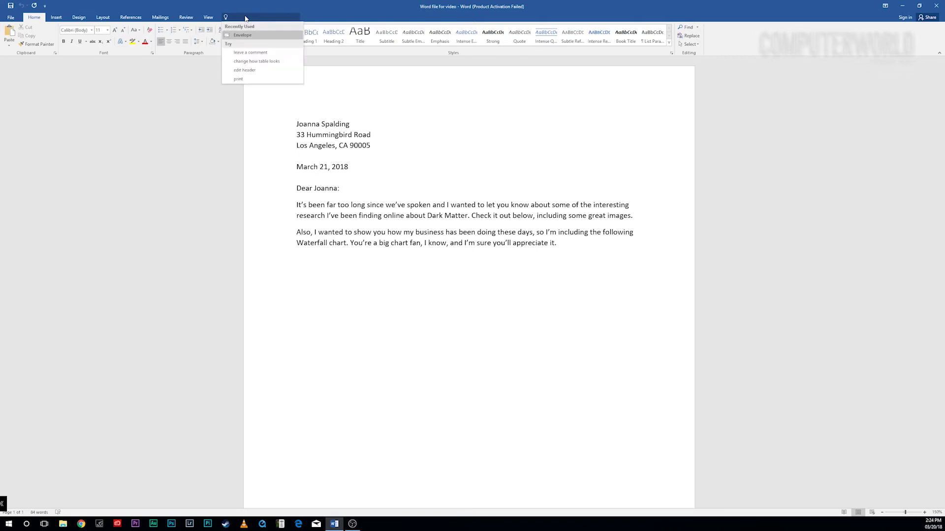
{"action": "type", "text": "change a"}
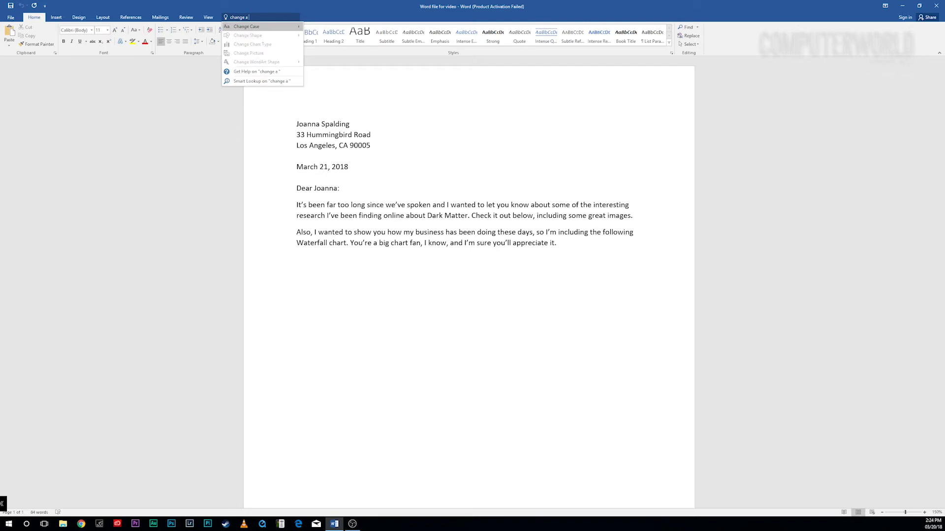
{"action": "type", "text": " font"}
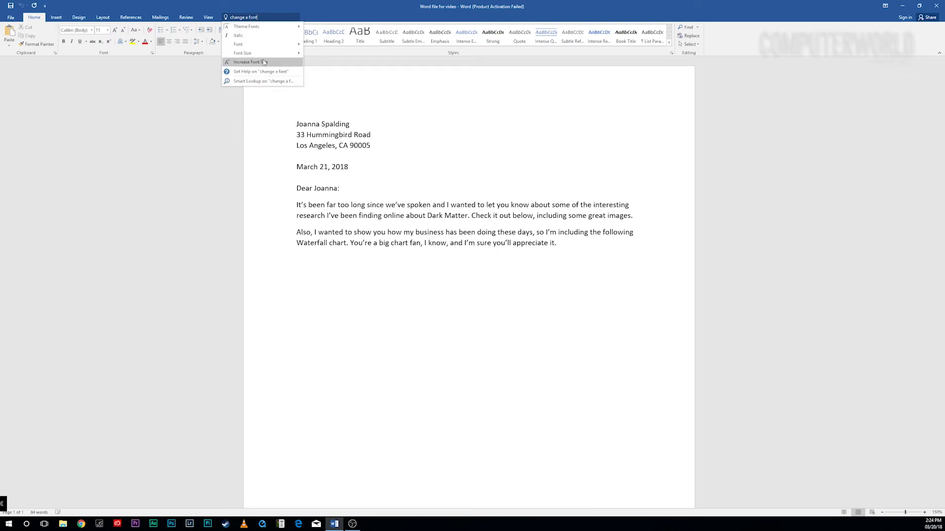
{"action": "left_click", "coordinate": [261, 27]}
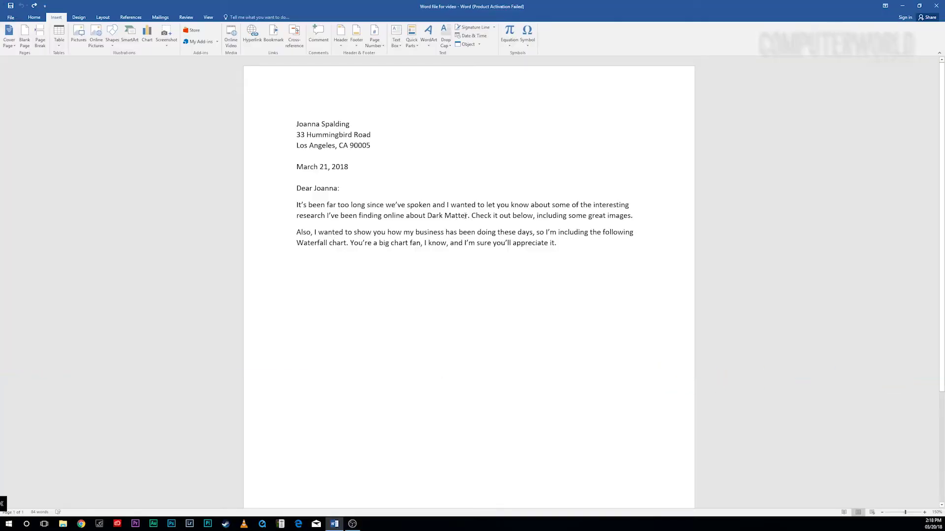
Run Smart Lookup on the selected phrase 'Dark Matter' and accept the privacy notice.
{"action": "left_click_drag", "start_coordinate": [465, 216], "coordinate": [429, 217]}
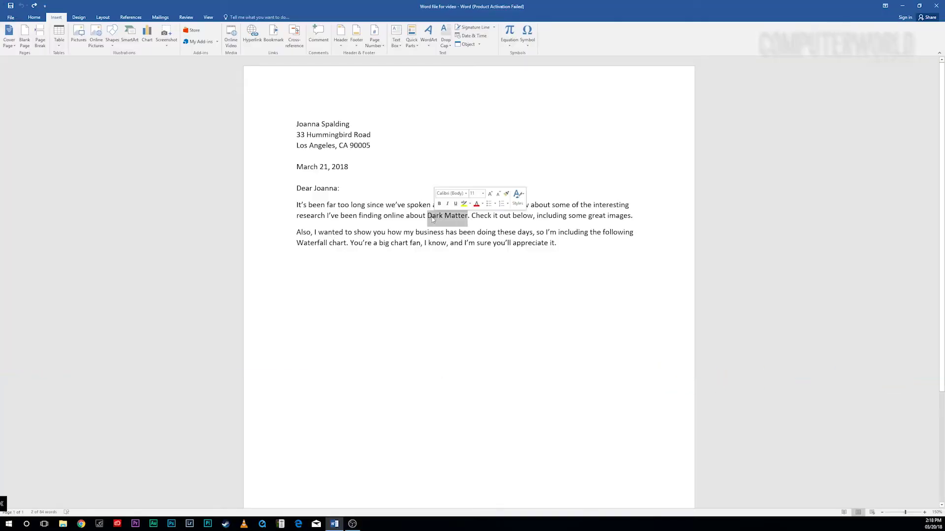
{"action": "right_click", "coordinate": [432, 220]}
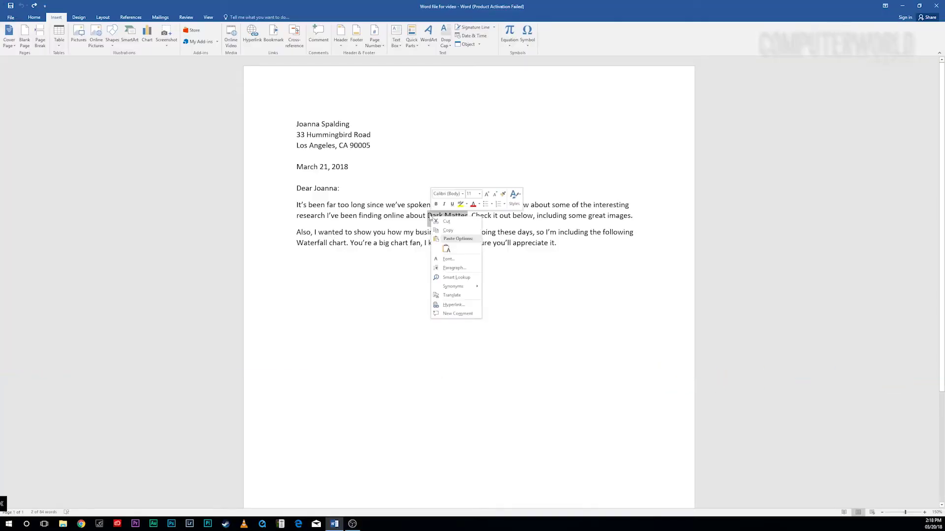
{"action": "left_click", "coordinate": [447, 277]}
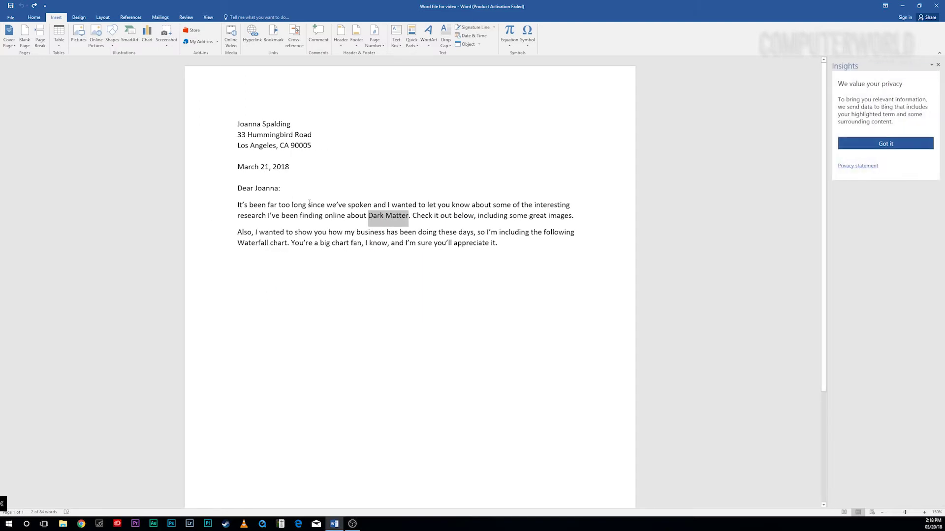
{"action": "left_click", "coordinate": [885, 144]}
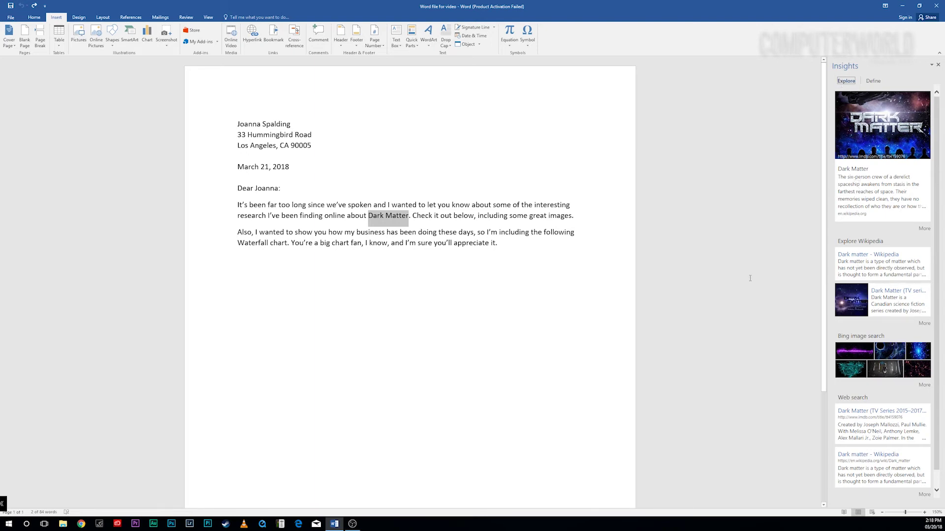
{"action": "scroll", "coordinate": [752, 274], "scroll_direction": "down", "scroll_amount": 1}
{"action": "scroll", "coordinate": [843, 301], "scroll_direction": "down", "scroll_amount": 1}
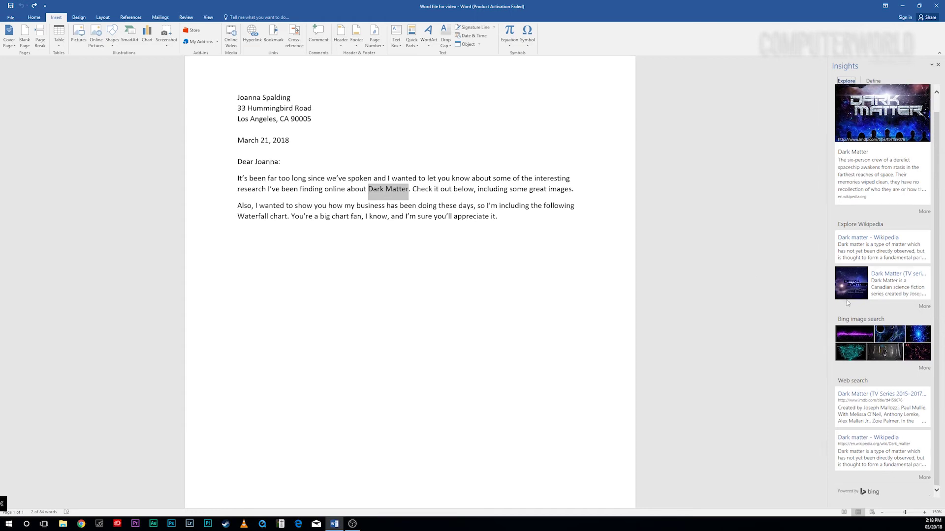
{"action": "left_click", "coordinate": [849, 336]}
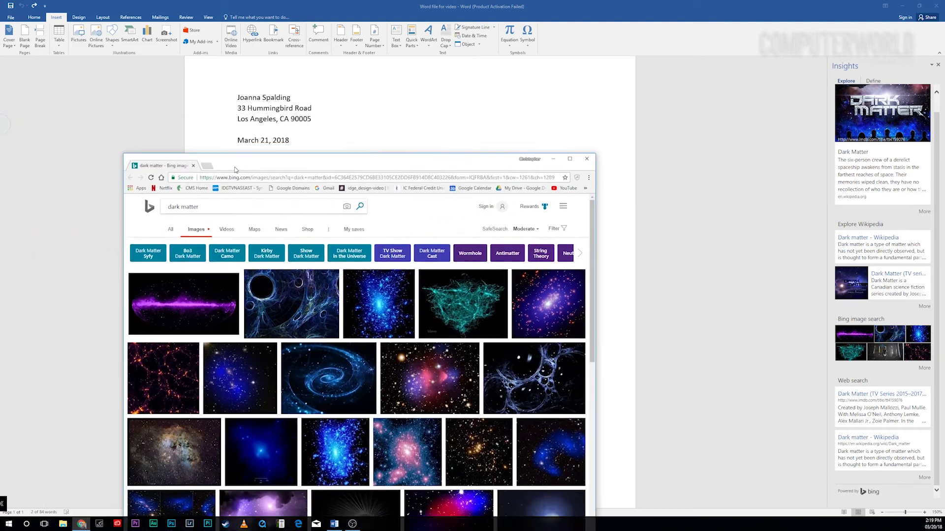
{"action": "left_click_drag", "start_coordinate": [235, 163], "coordinate": [324, 74]}
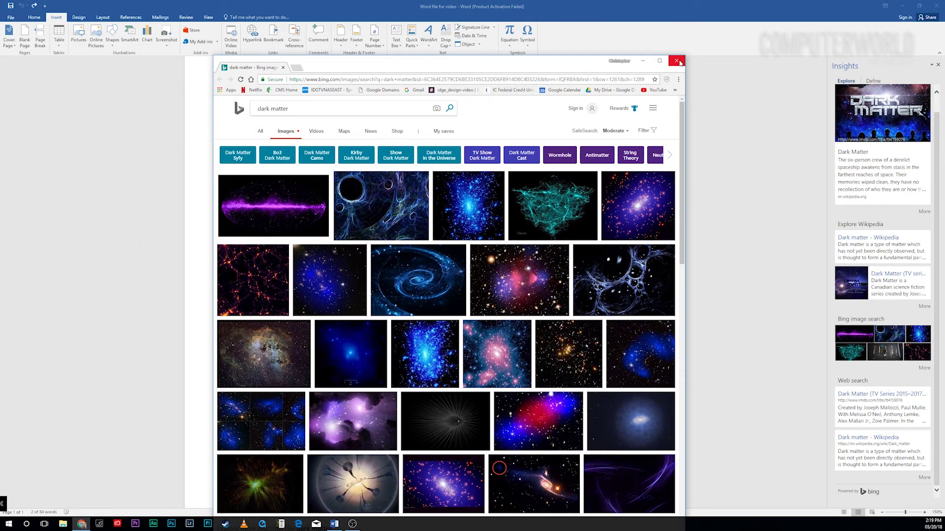
{"action": "left_click", "coordinate": [677, 61]}
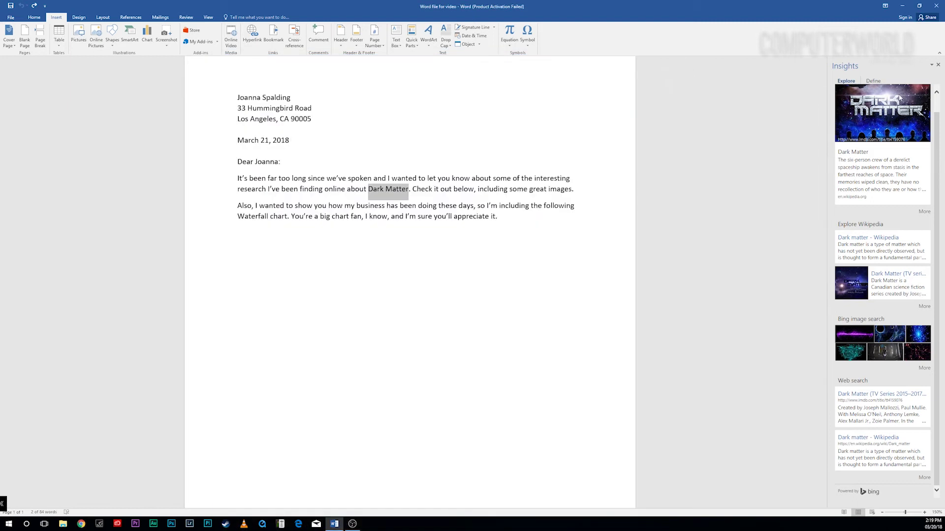
Read the Define entry for dark matter, close Insights, and move to the empty last line.
{"action": "left_click", "coordinate": [872, 82]}
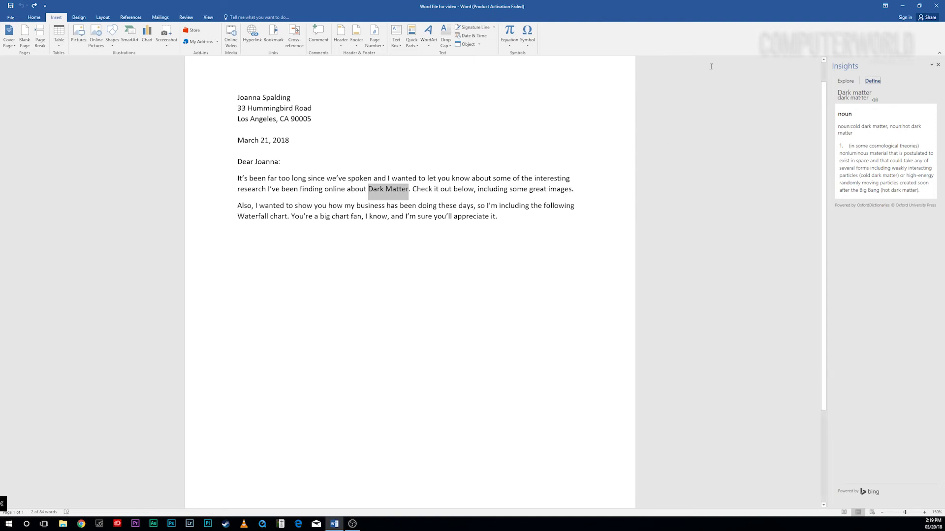
{"action": "left_click", "coordinate": [939, 66]}
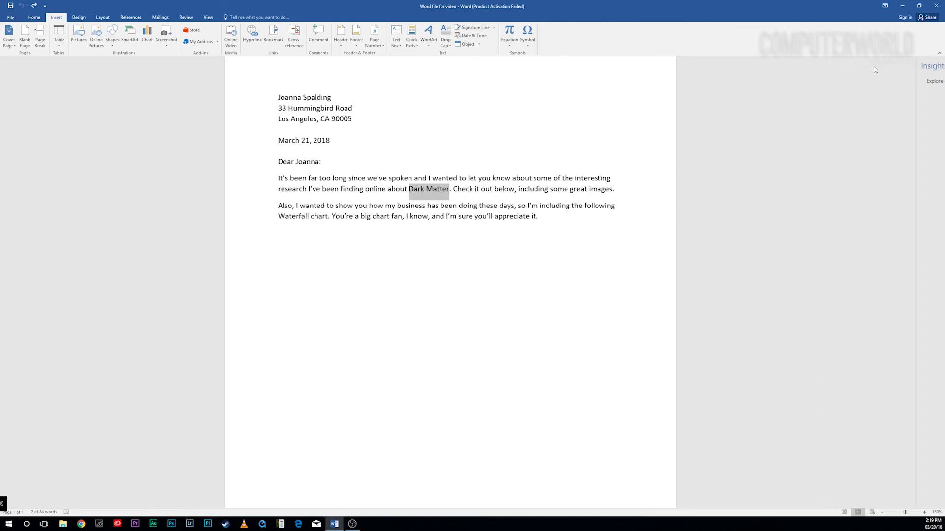
{"action": "left_click", "coordinate": [345, 300]}
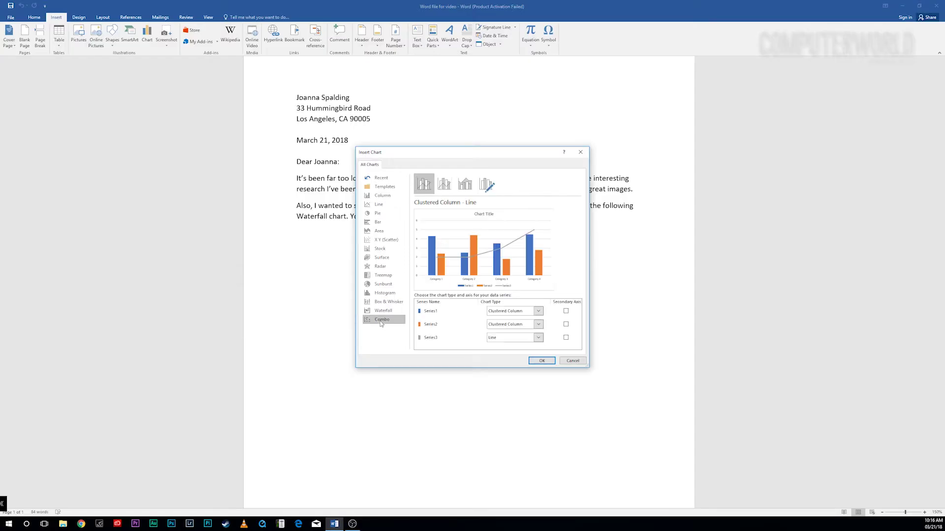
{"action": "left_click", "coordinate": [387, 312]}
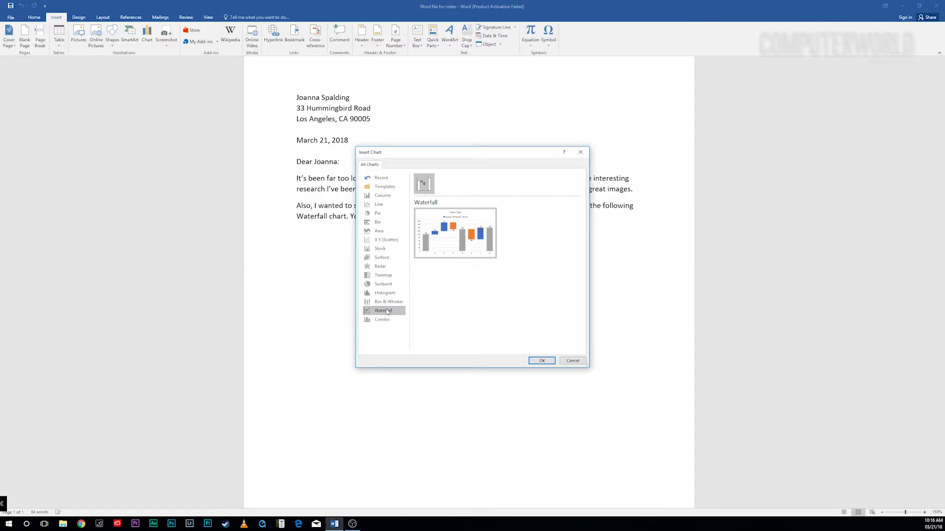
{"action": "left_click", "coordinate": [392, 304]}
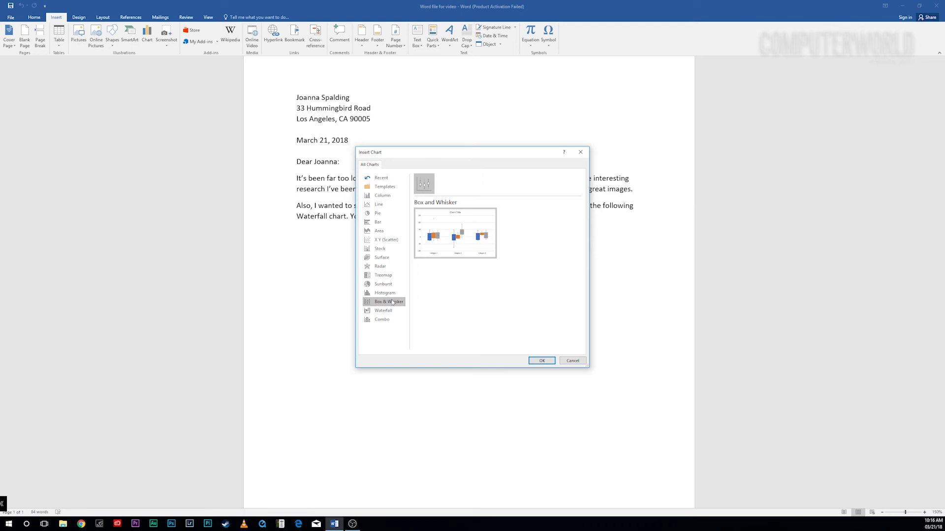
{"action": "left_click", "coordinate": [392, 294]}
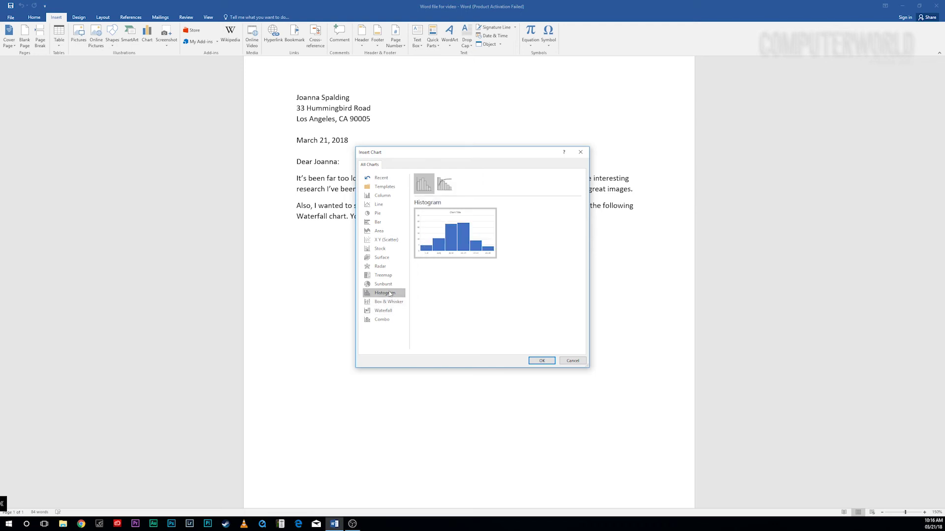
{"action": "left_click", "coordinate": [386, 285]}
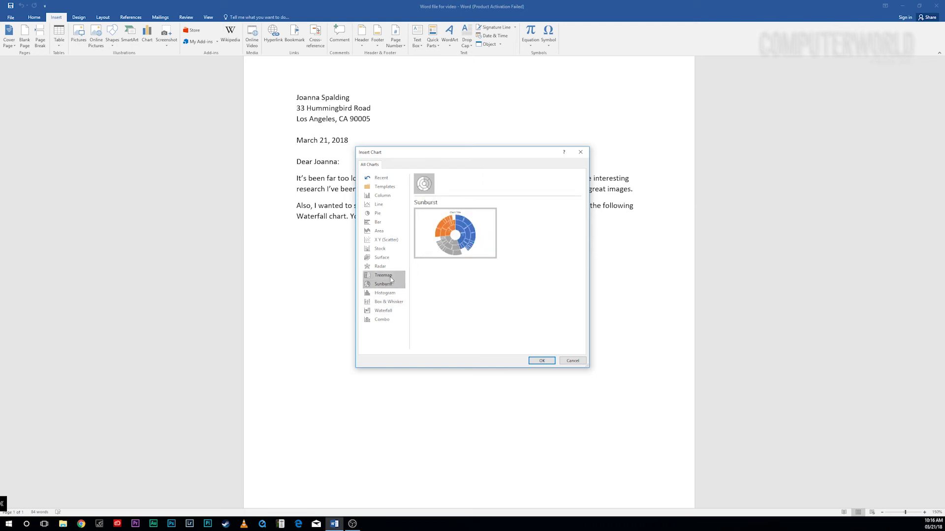
{"action": "left_click", "coordinate": [393, 279]}
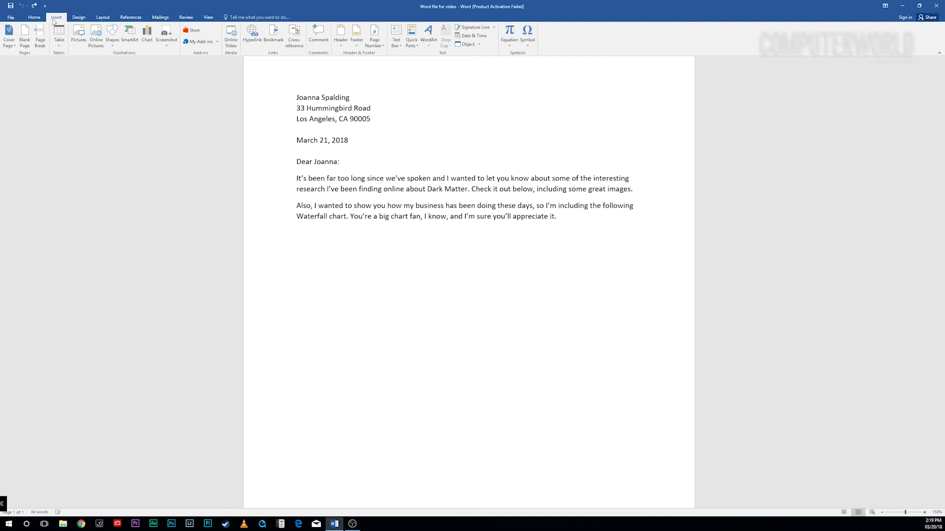
Insert a Waterfall chart into the letter from the Insert Chart dialog.
{"action": "left_click", "coordinate": [143, 39]}
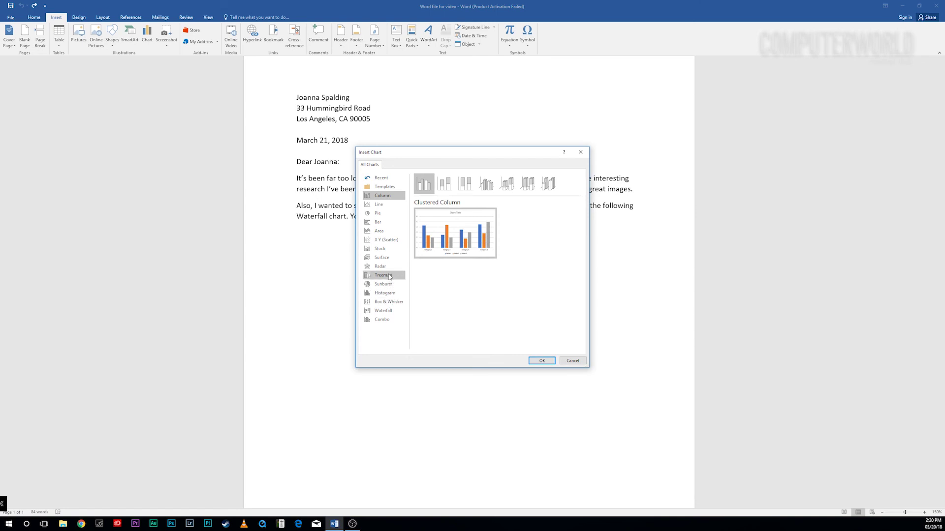
{"action": "left_click", "coordinate": [384, 311]}
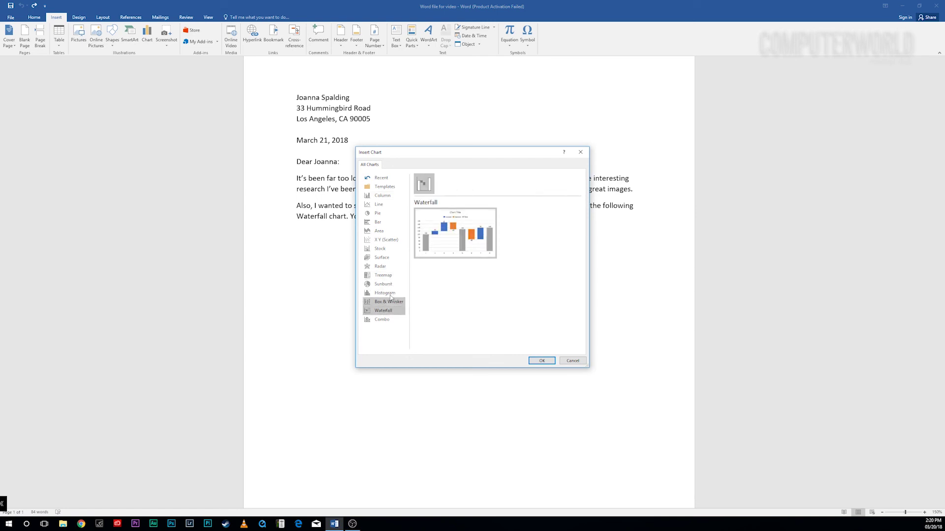
{"action": "mouse_move", "coordinate": [478, 229]}
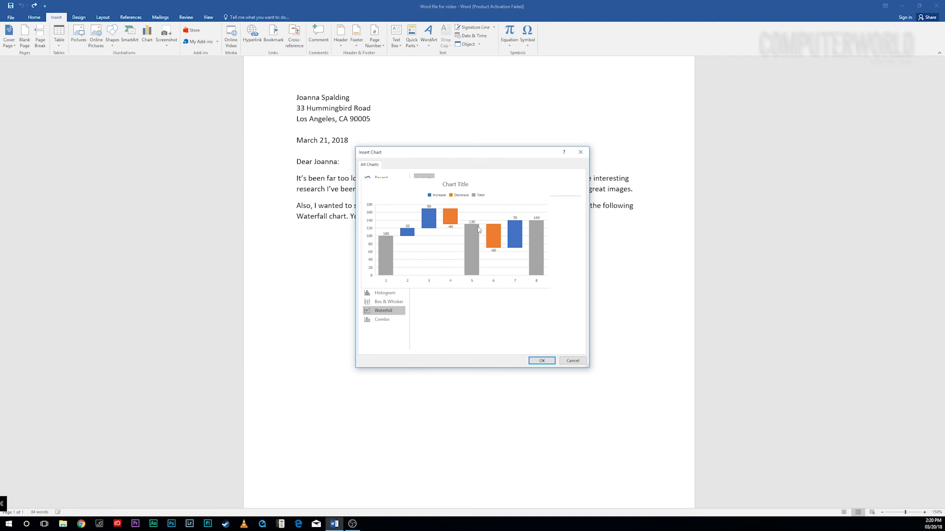
{"action": "left_click", "coordinate": [541, 361]}
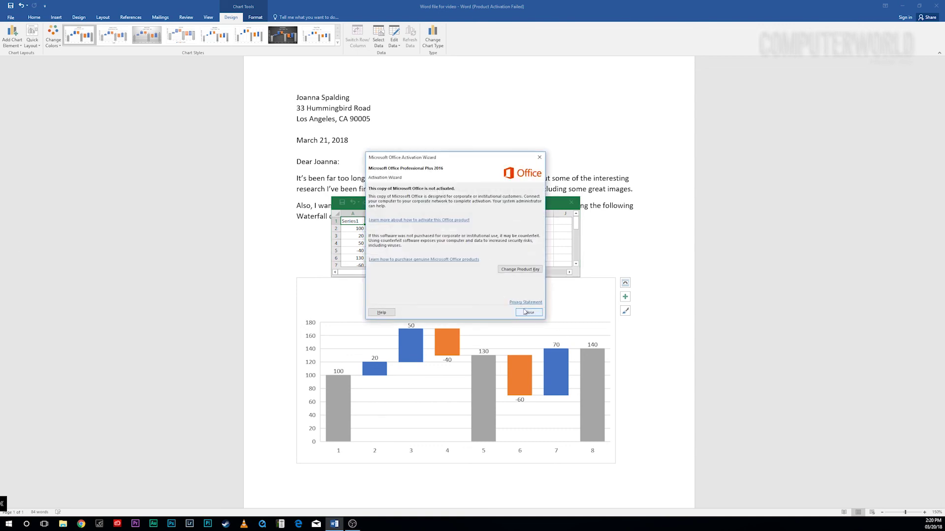
Dismiss the Office activation warning and close the chart's data sheet.
{"action": "left_click", "coordinate": [524, 313]}
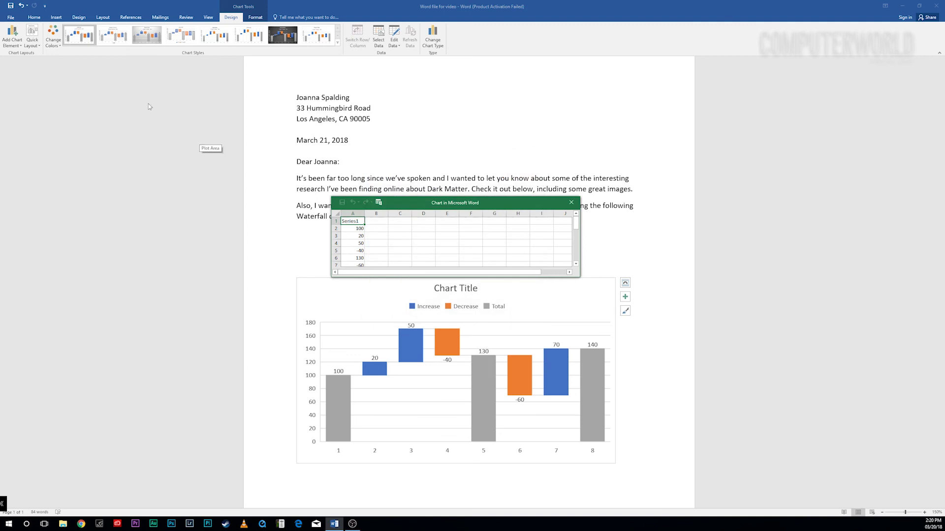
{"action": "left_click", "coordinate": [572, 203]}
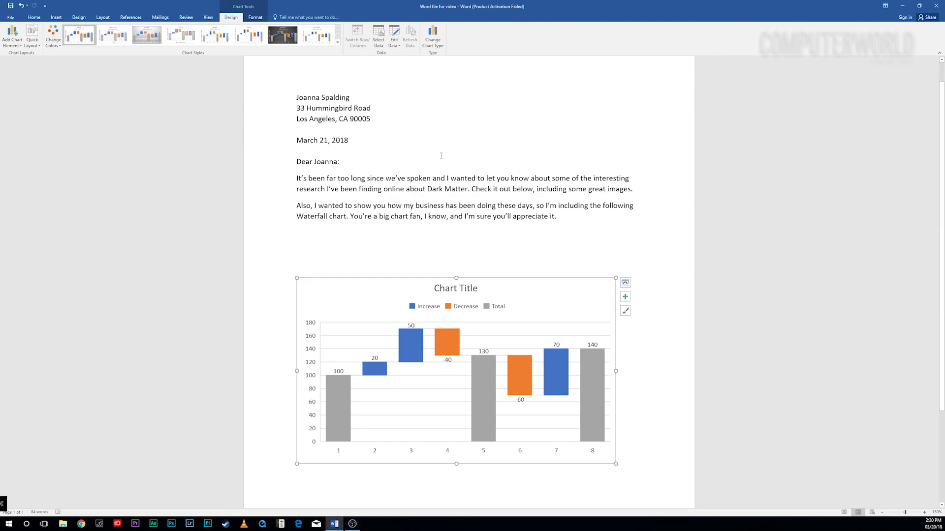